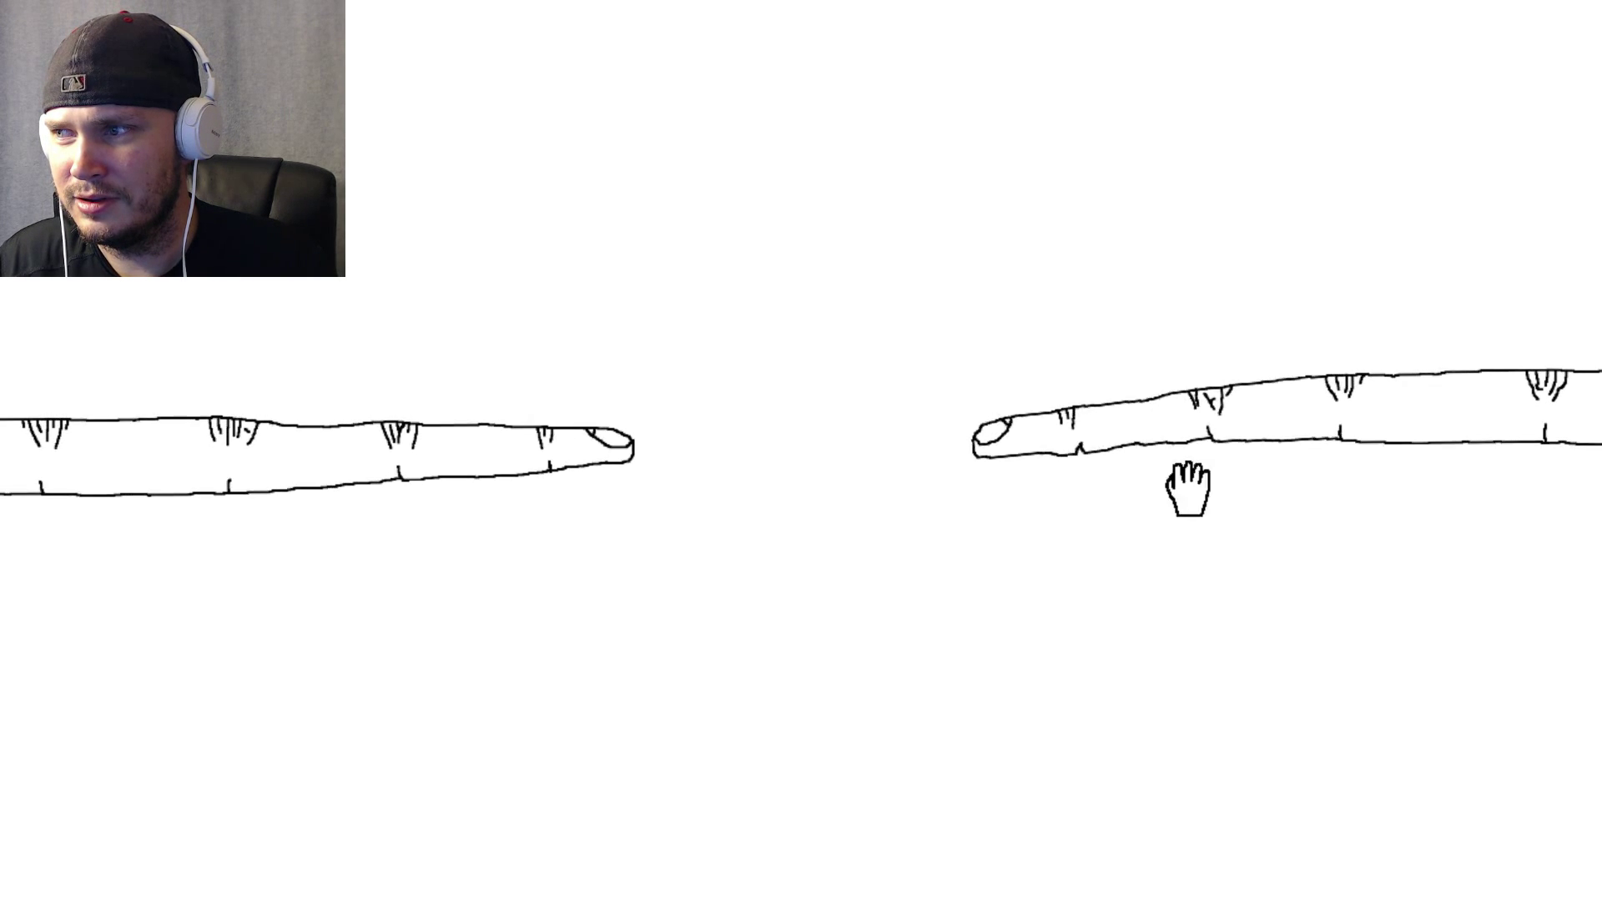
Step: Swing the right finger toward the left one so their tips nearly touch
{"action": "left_click_drag", "start_coordinate": [1070, 423], "coordinate": [1177, 413]}
Step: Pull the left finger down toward the right finger to end the fingers scene
{"action": "mouse_move", "coordinate": [677, 456]}
{"action": "left_mouse_down"}
{"action": "mouse_move", "coordinate": [604, 336]}
{"action": "mouse_move", "coordinate": [651, 526]}
{"action": "left_mouse_up"}
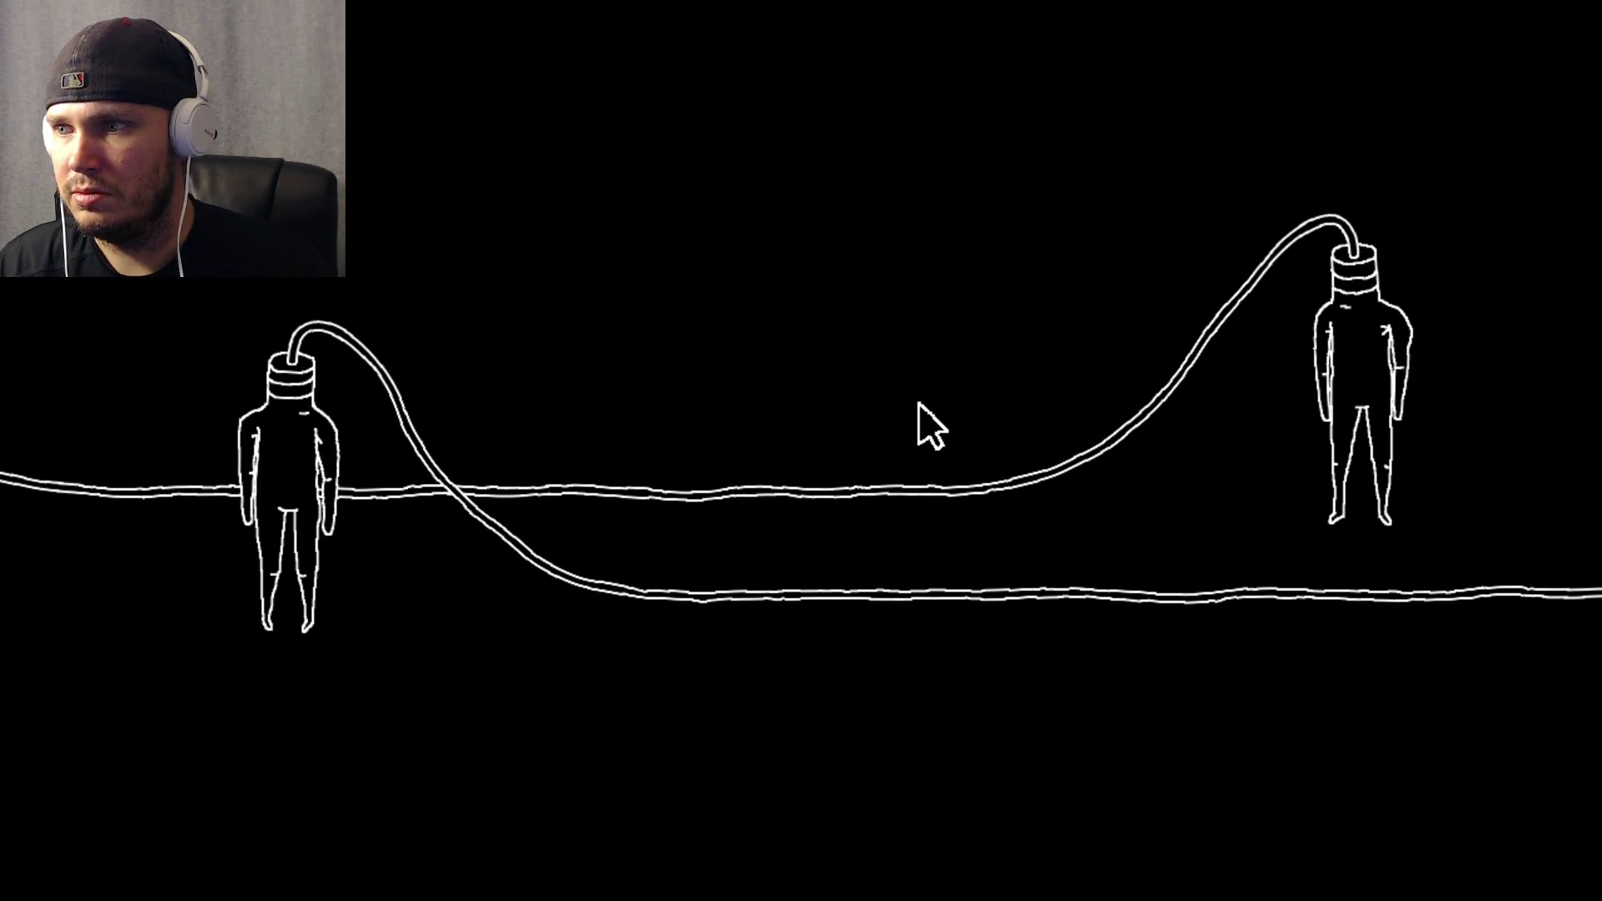
Step: Rearrange the wires between the two cable-linked plug-headed figures
{"action": "left_click", "coordinate": [268, 519]}
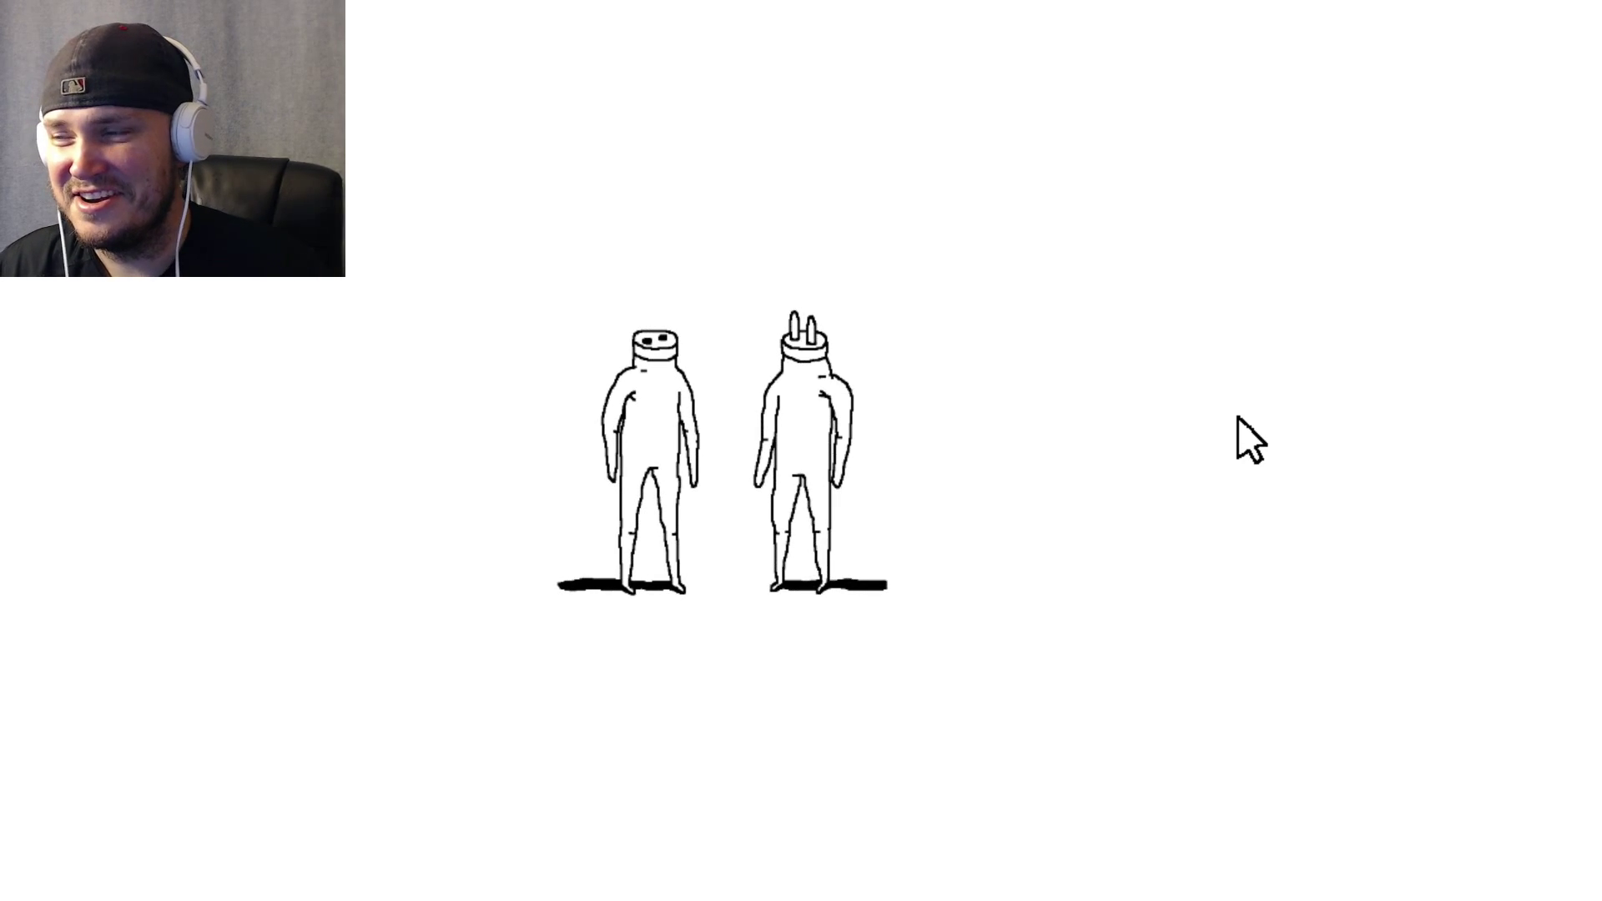
Step: Reply "No." to the socket-headed figure, who then walks away
{"action": "left_click", "coordinate": [1249, 432]}
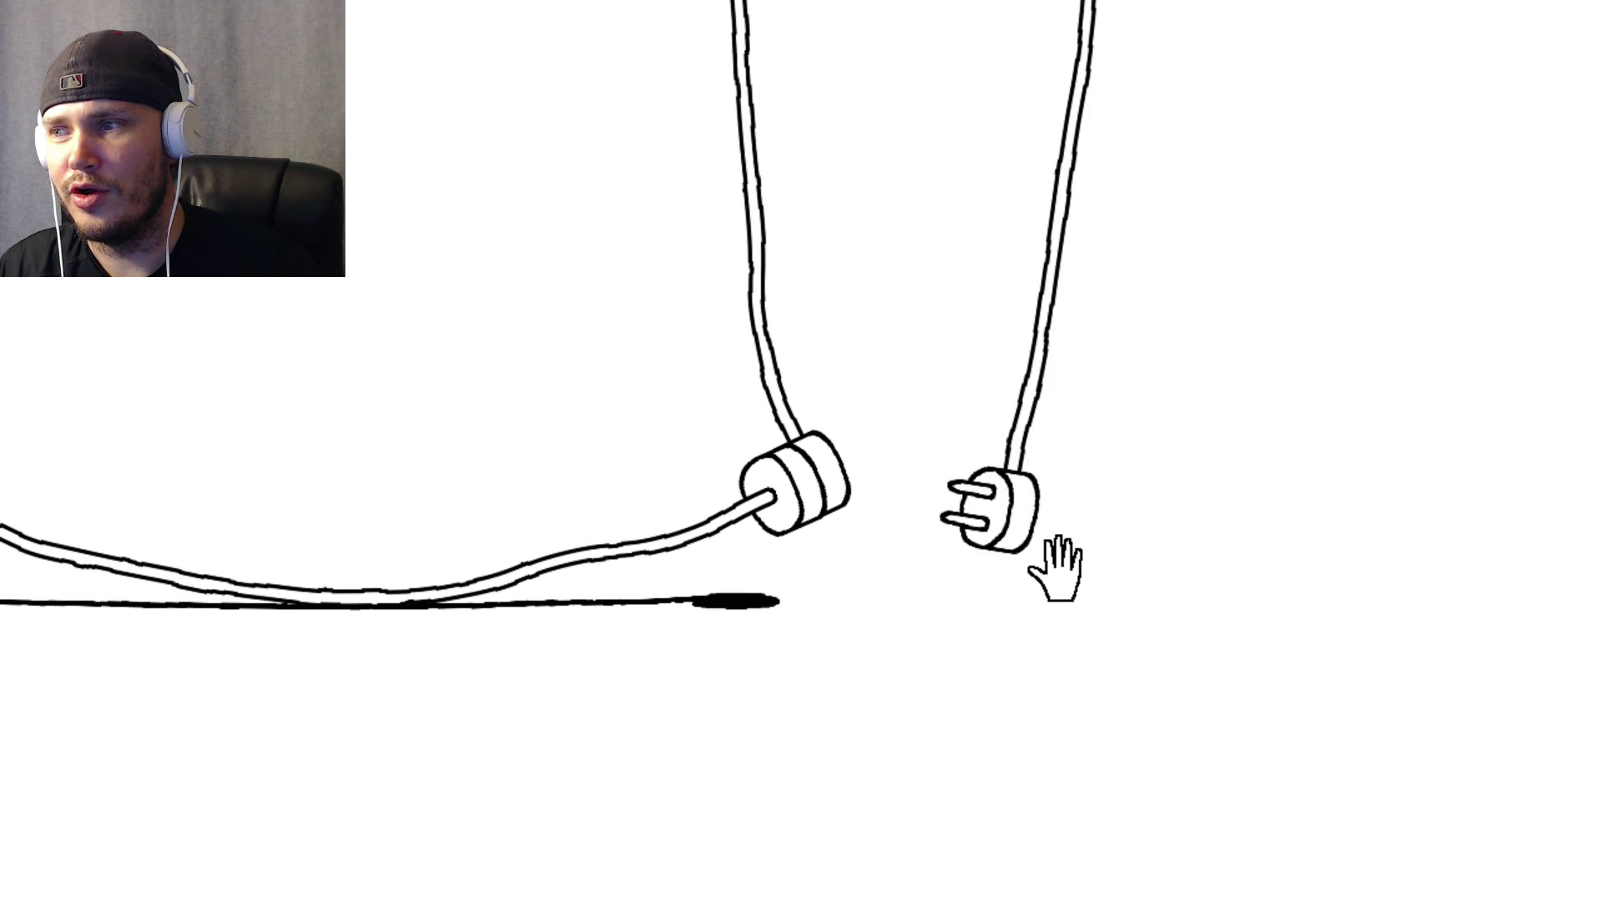
Step: Swing the dangling plug over into the socket at the cable's end
{"action": "left_click", "coordinate": [1062, 563]}
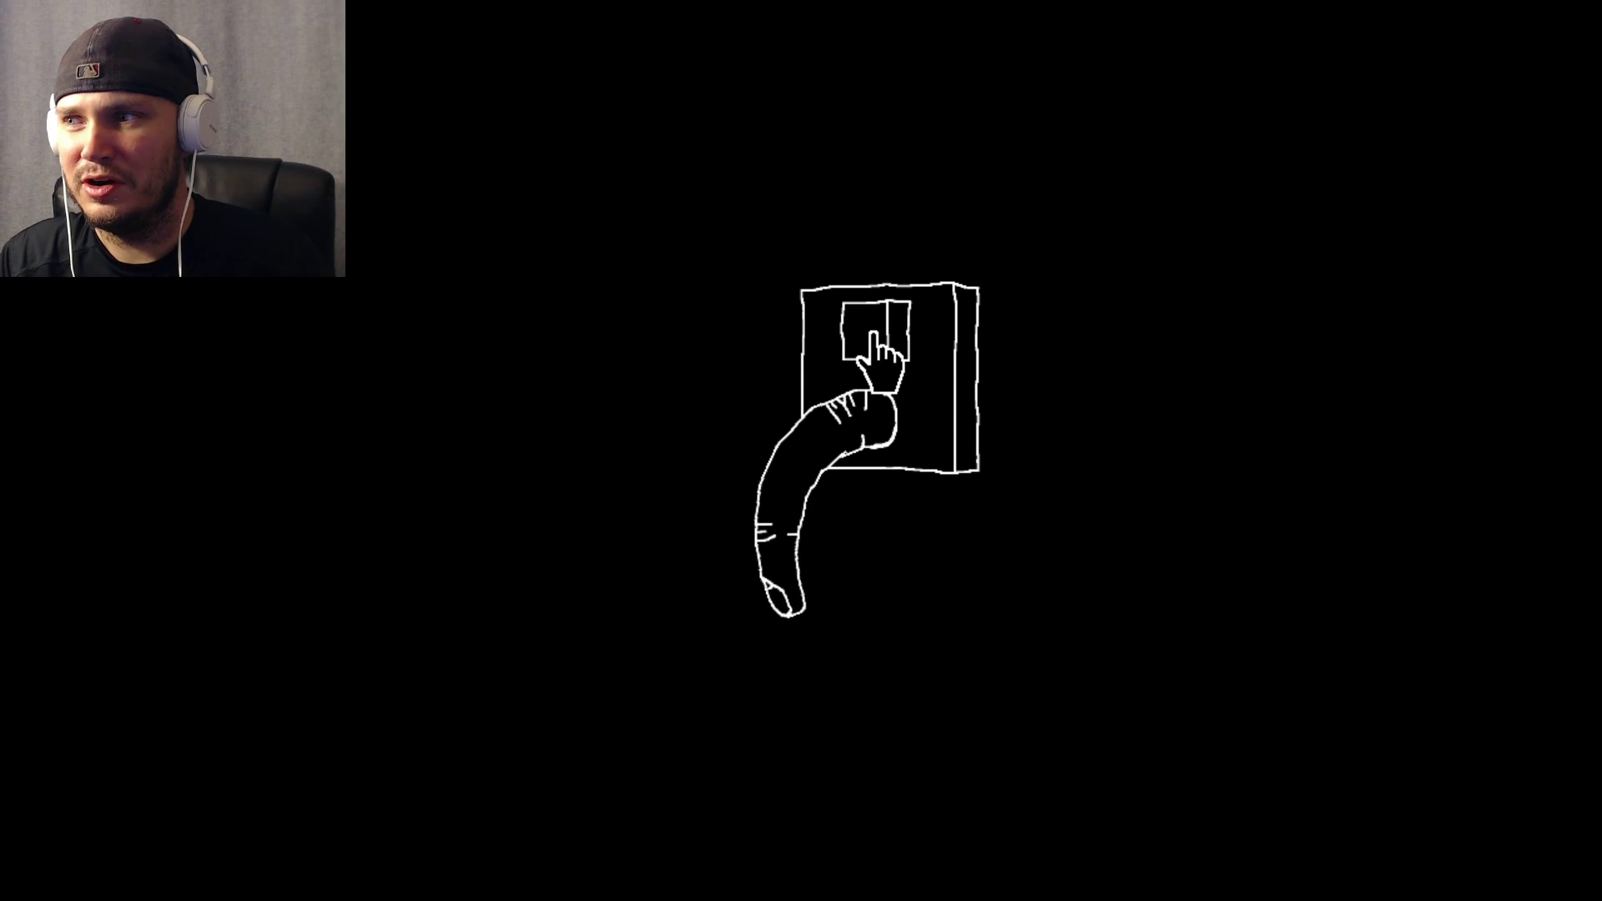
Step: Press the wall switch repeatedly, turning the light on and back off into darkness
{"action": "left_click", "coordinate": [884, 350]}
{"action": "left_click", "coordinate": [884, 350]}
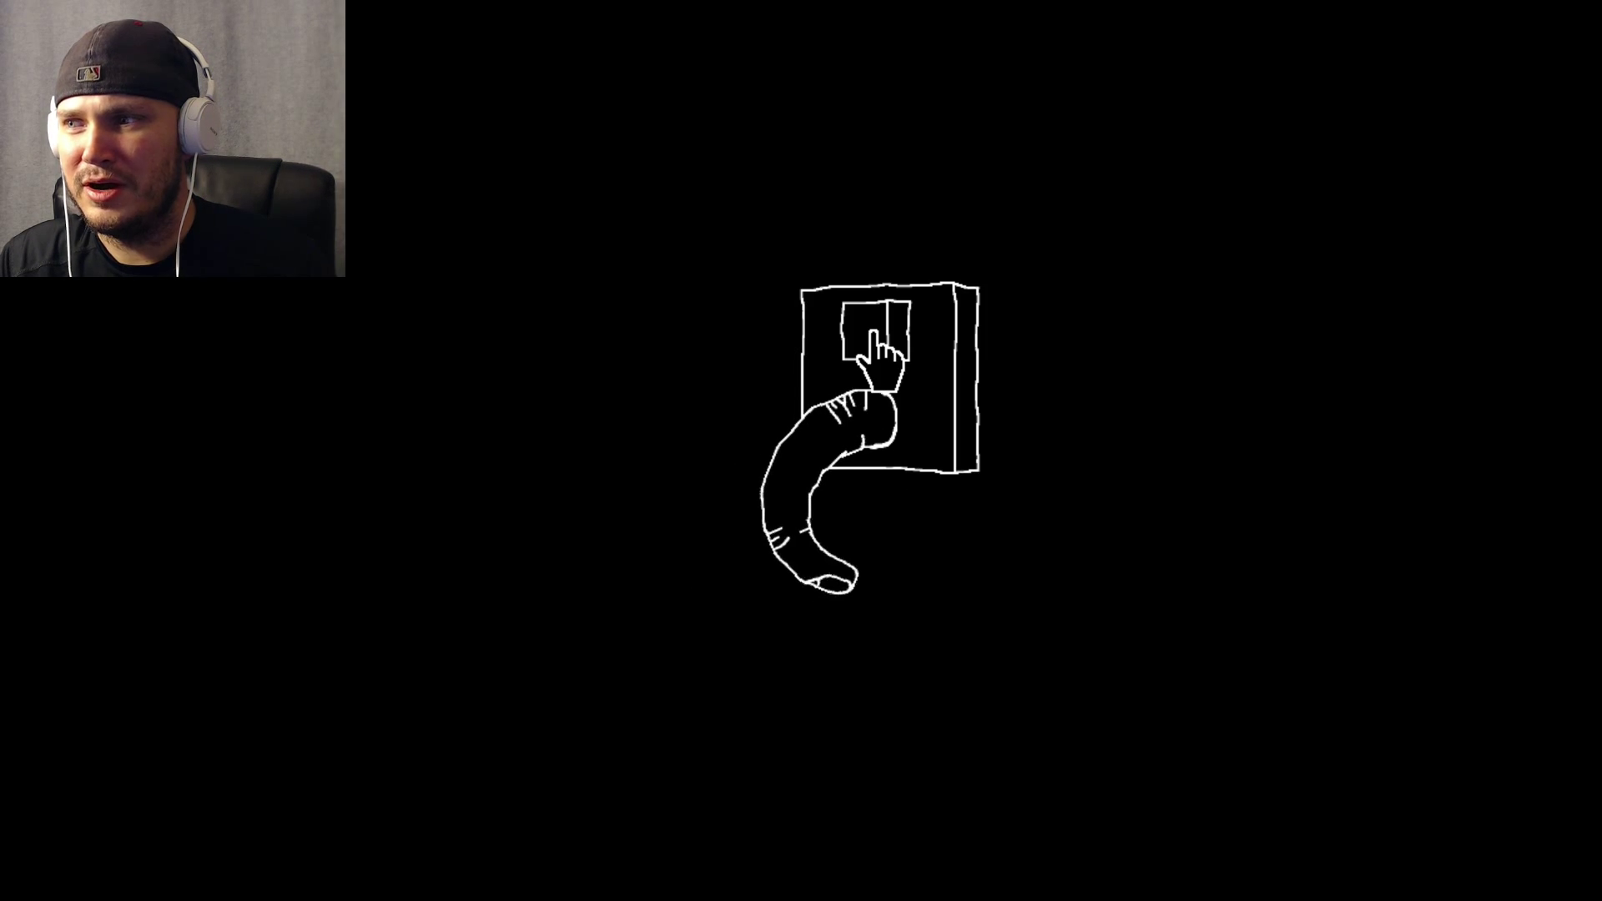
{"action": "left_click", "coordinate": [884, 357]}
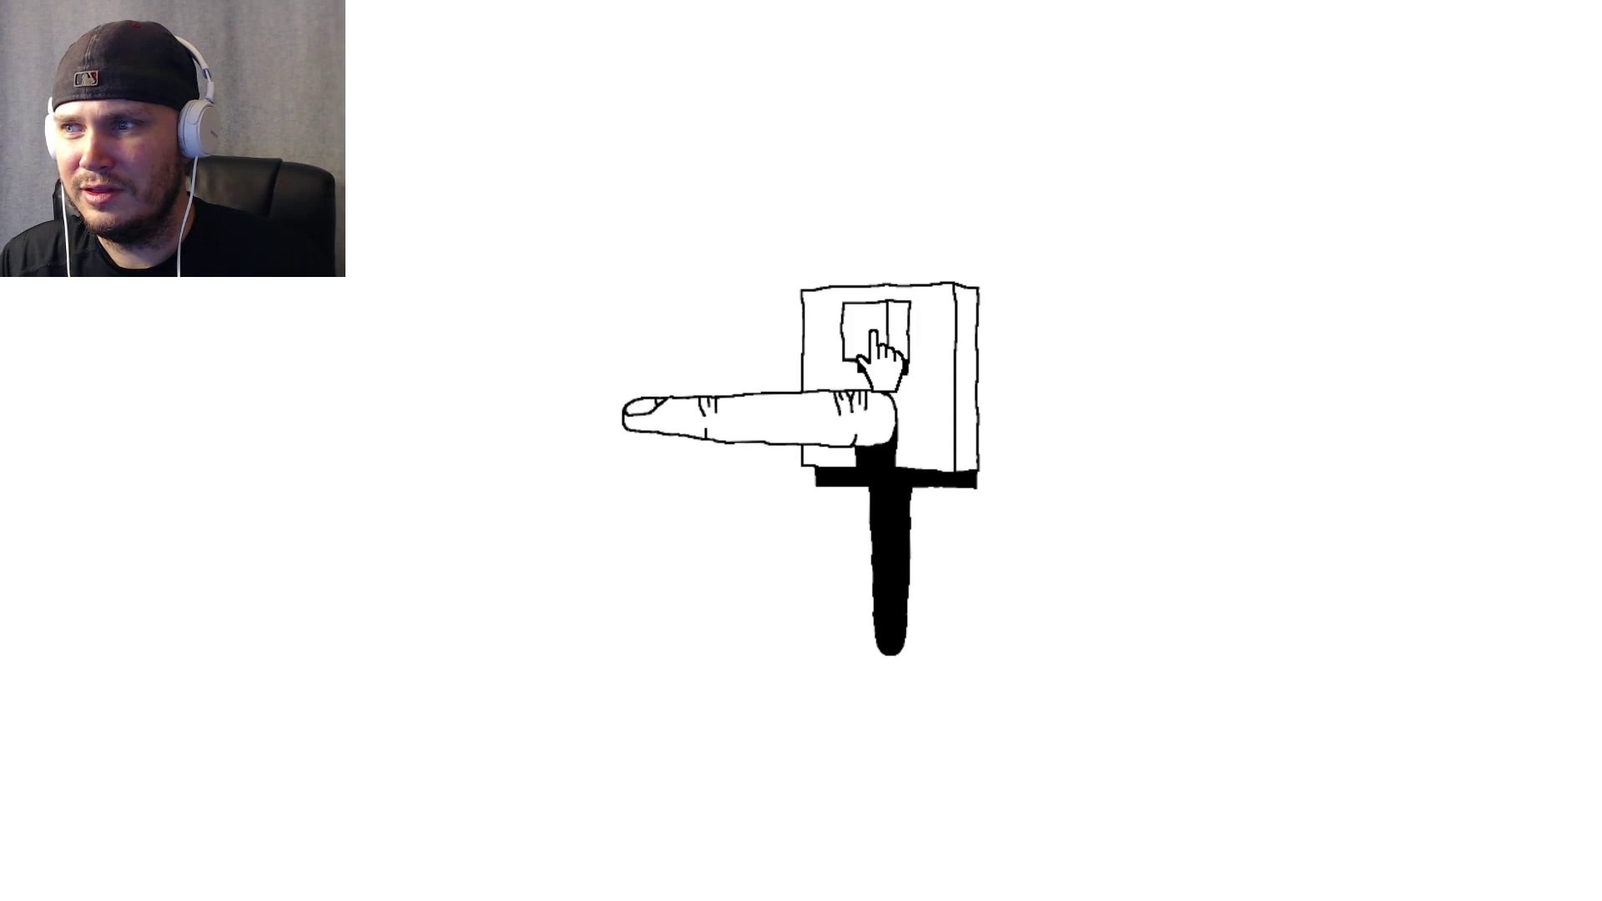
{"action": "left_click", "coordinate": [884, 350]}
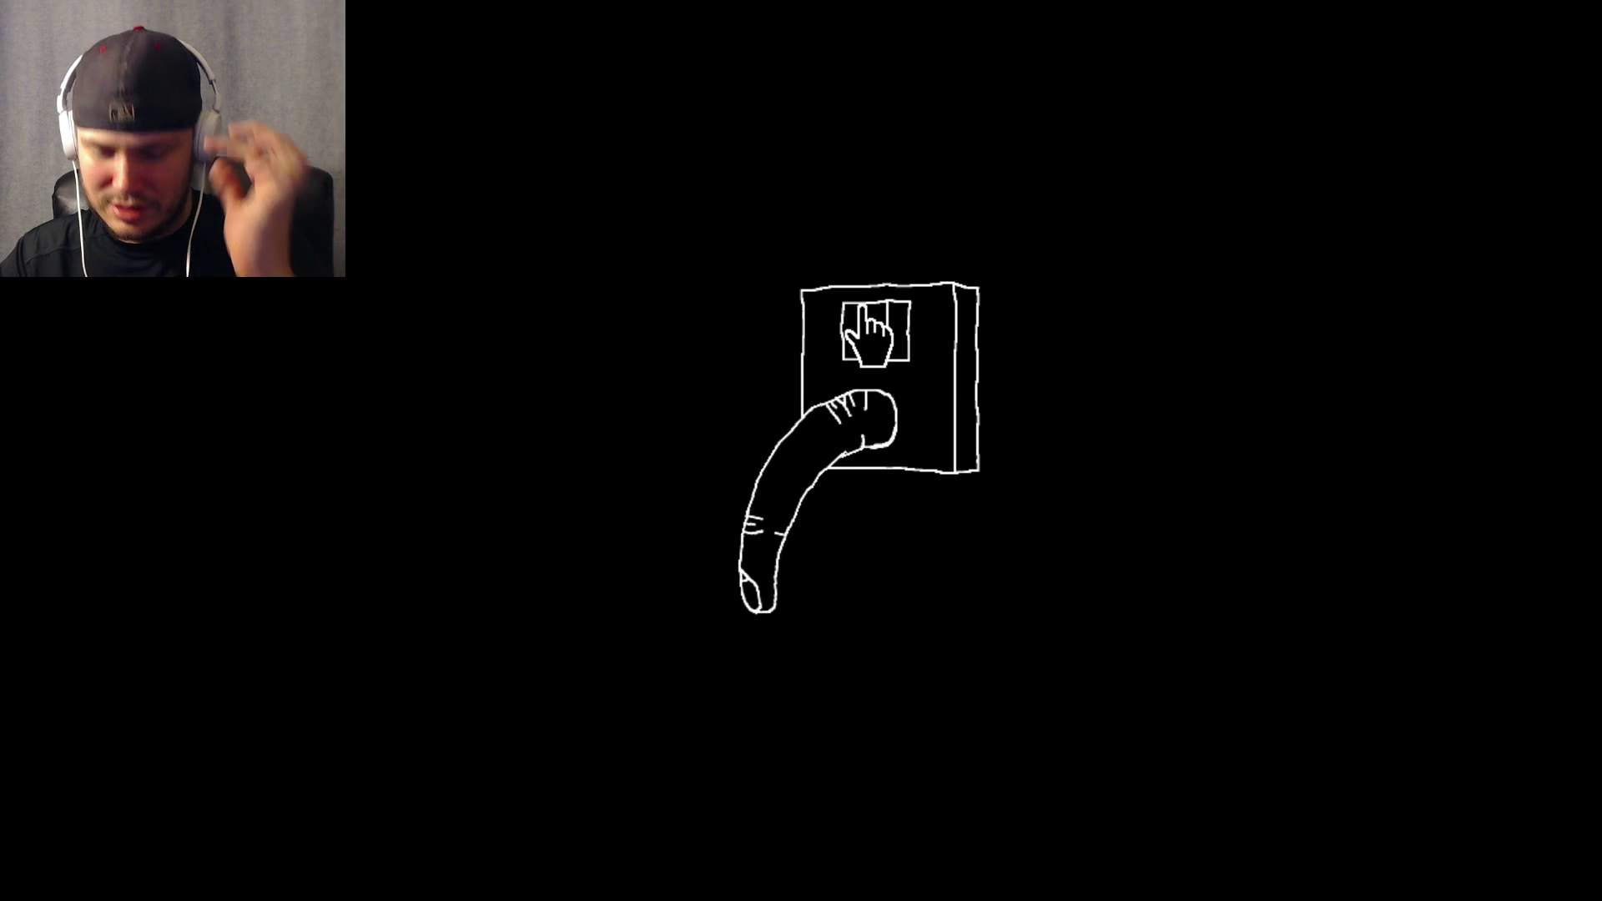